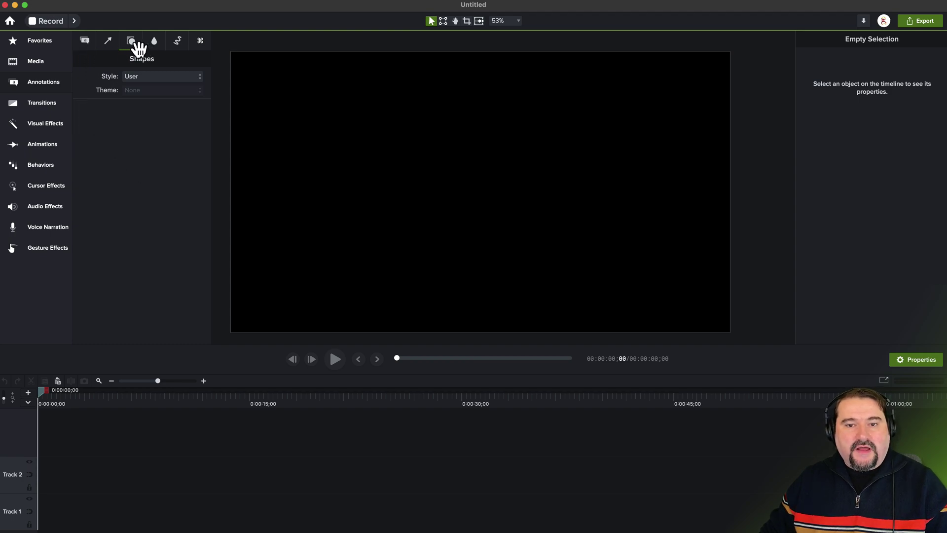
# - Show shapes from all styles and drop an enlarged yellow circle onto the canvas on Track 1
pyautogui.click(136, 78)
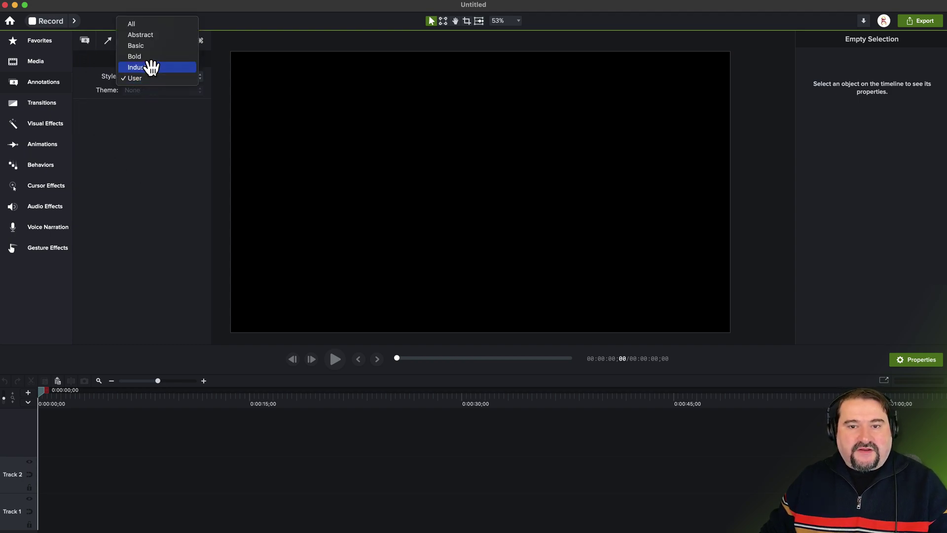
pyautogui.click(147, 24)
pyautogui.moveTo(186, 319); pyautogui.dragTo(297, 208)
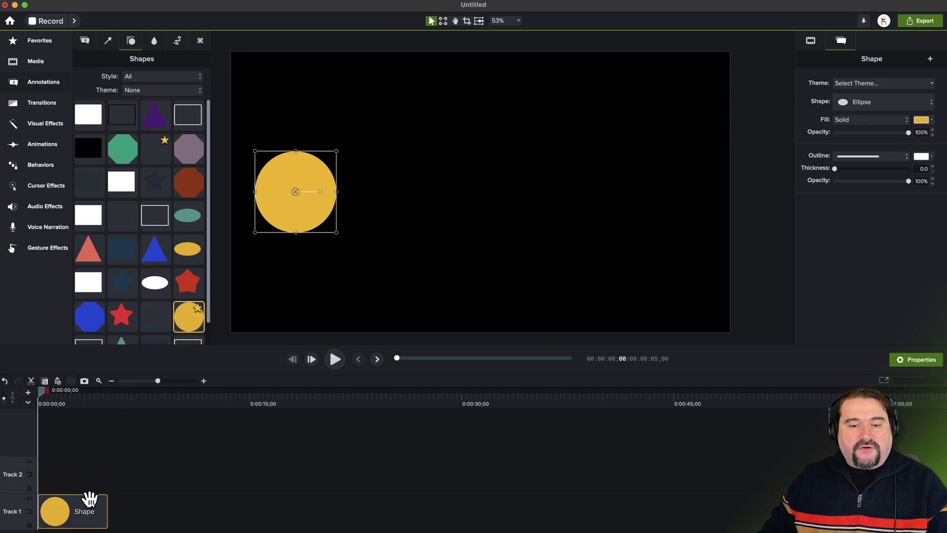
pyautogui.moveTo(45, 395); pyautogui.dragTo(70, 401)
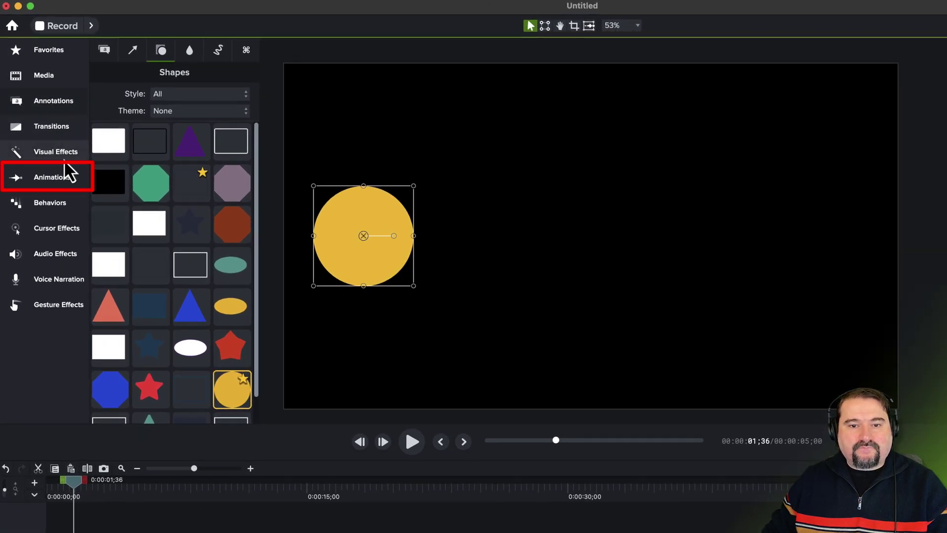
# - Apply a Custom animation to the Shape clip, ending with the circle on the canvas's right side
pyautogui.click(70, 176)
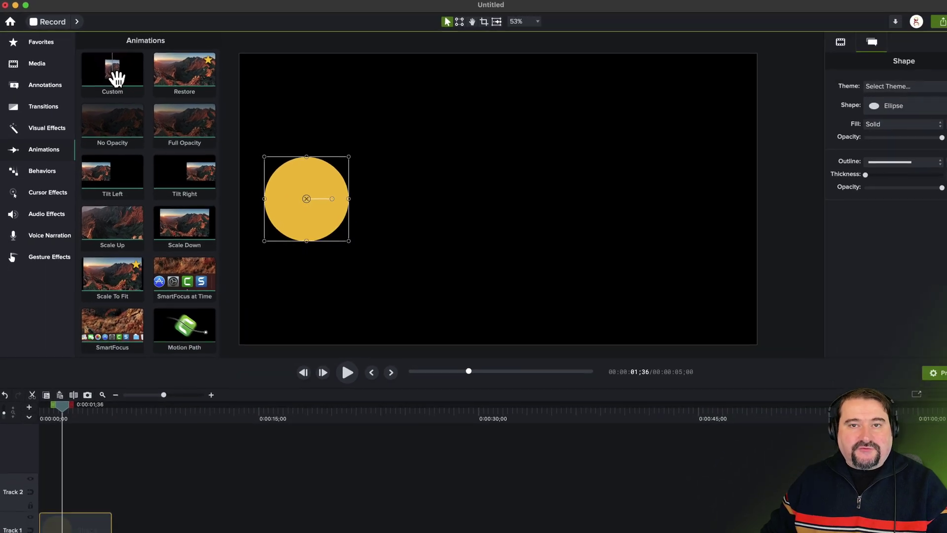
pyautogui.moveTo(117, 78); pyautogui.dragTo(90, 510)
pyautogui.scroll(3, 74, 517)
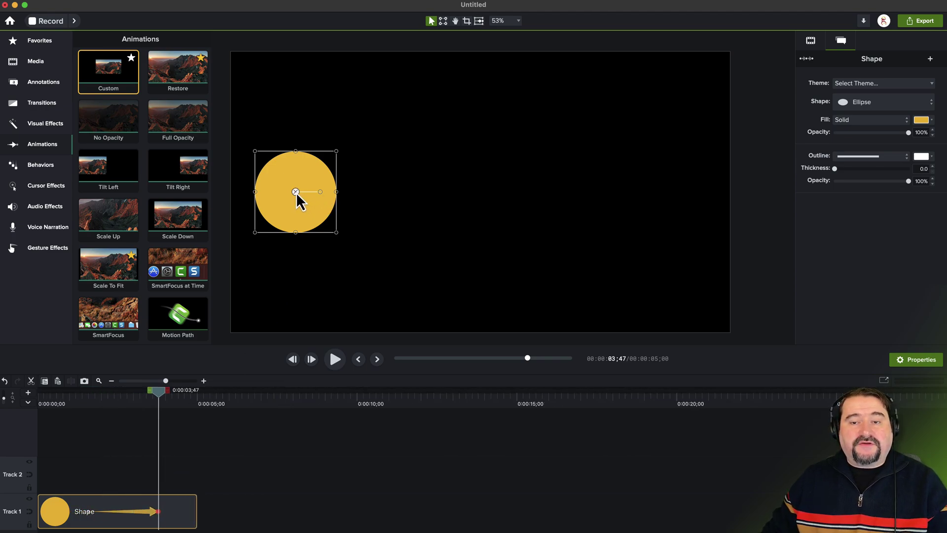
pyautogui.moveTo(296, 193); pyautogui.dragTo(659, 195)
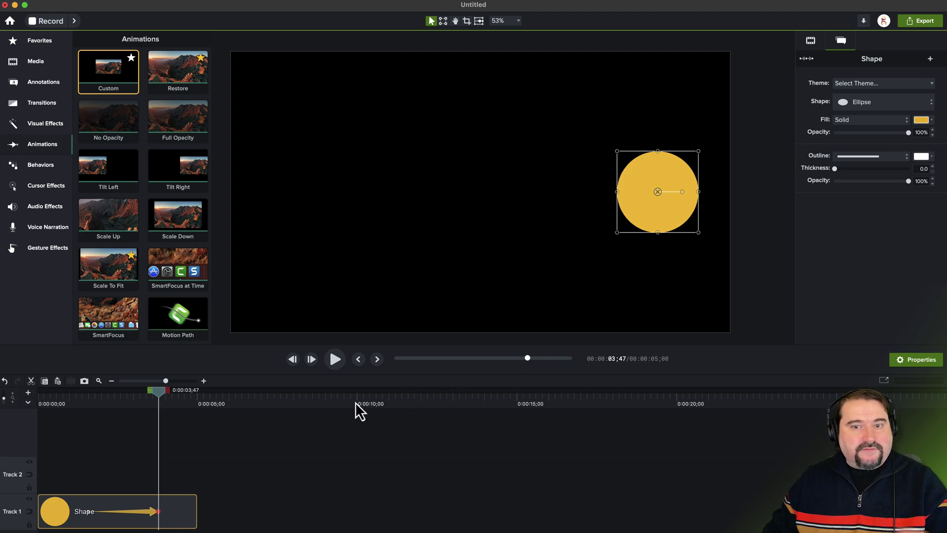
# - Preview the circle sliding from left to right, then deselect the Shape clip
pyautogui.click(64, 396)
pyautogui.press('space')
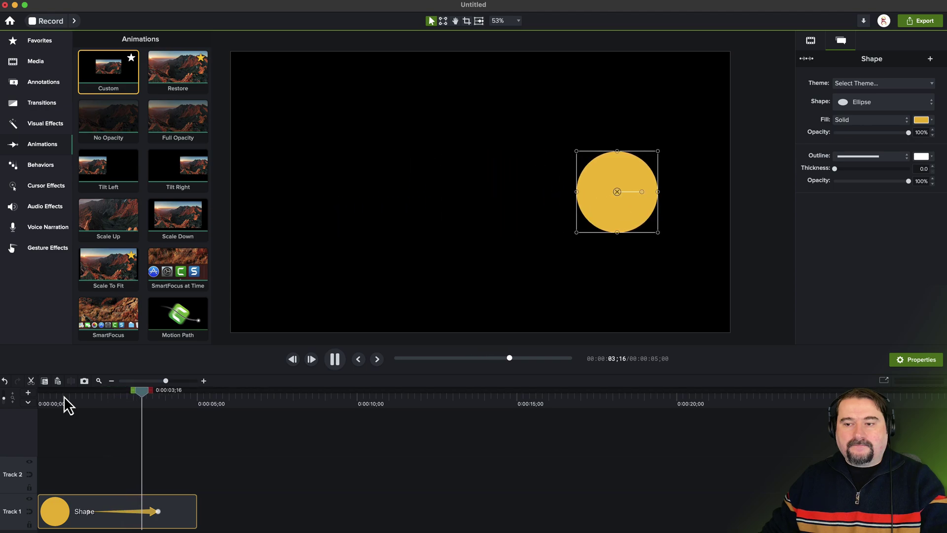
pyautogui.press('space')
pyautogui.click(157, 466)
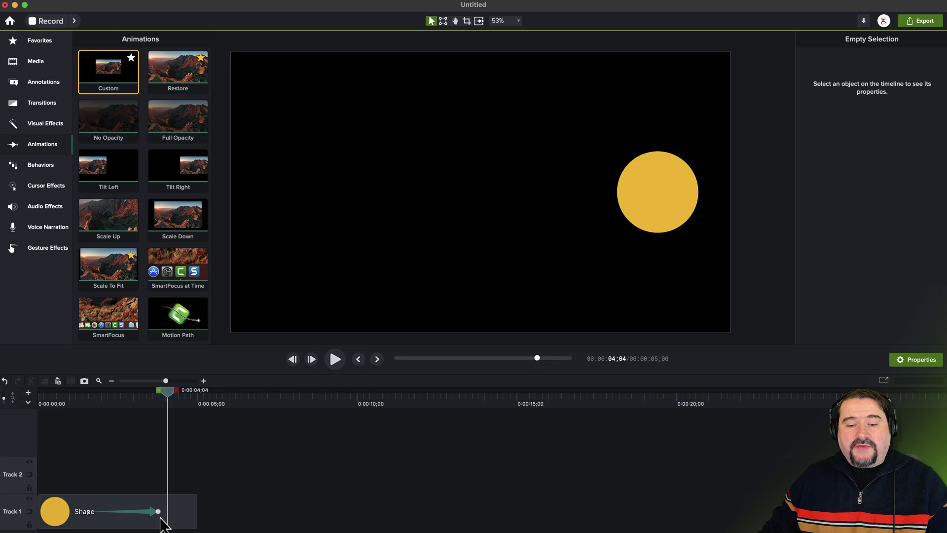
pyautogui.click(186, 515)
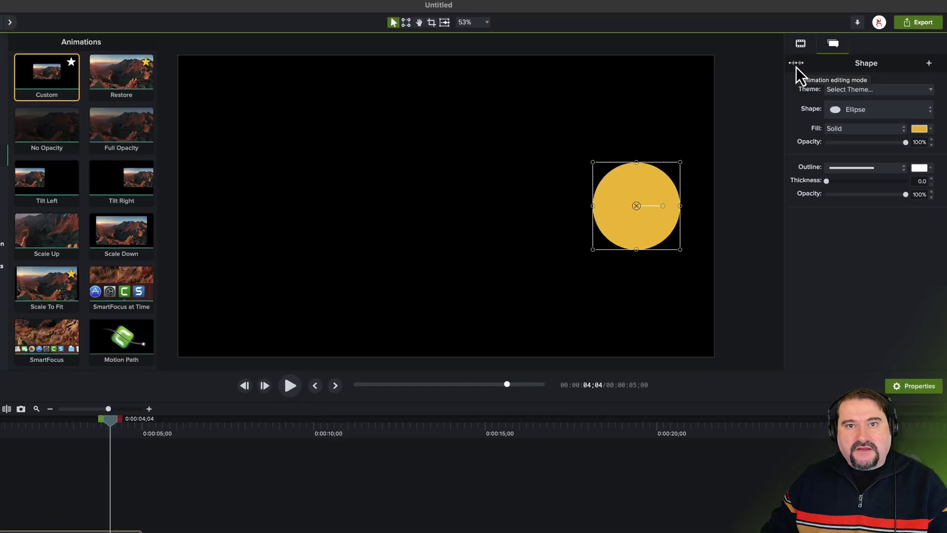
pyautogui.click(252, 498)
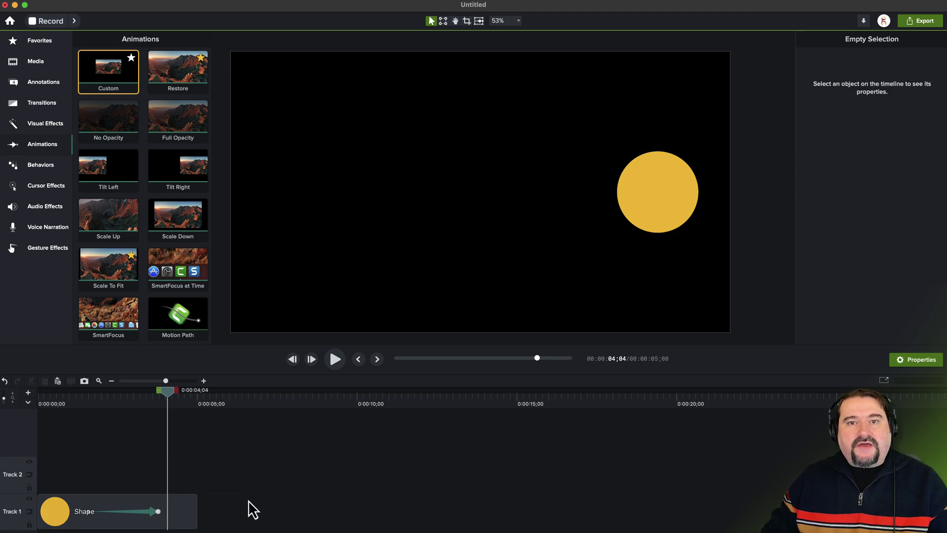
pyautogui.click(152, 514)
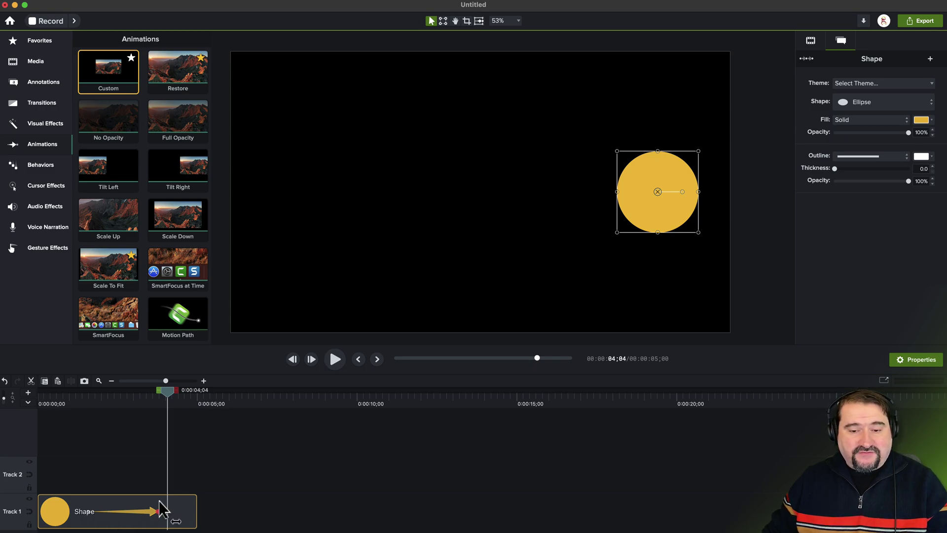
pyautogui.moveTo(170, 393); pyautogui.dragTo(173, 414)
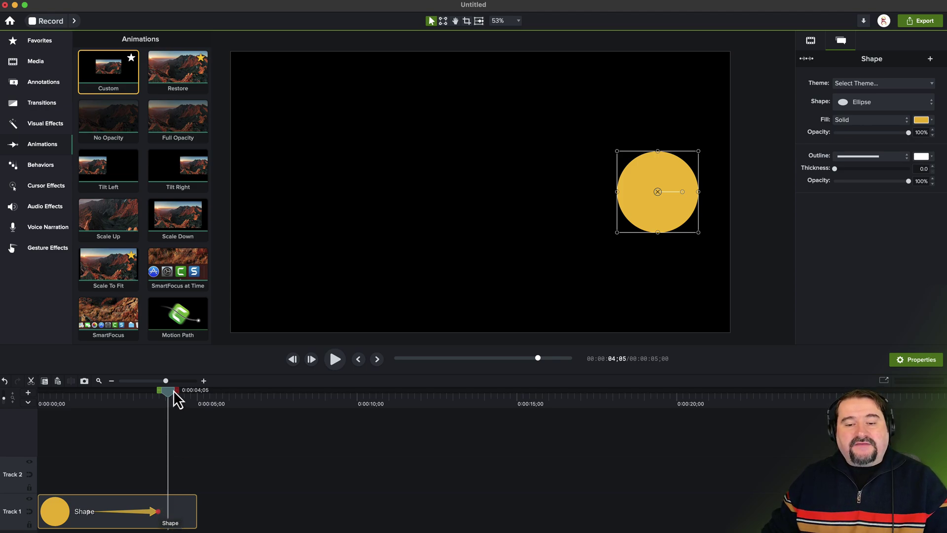
pyautogui.moveTo(173, 393); pyautogui.dragTo(80, 401)
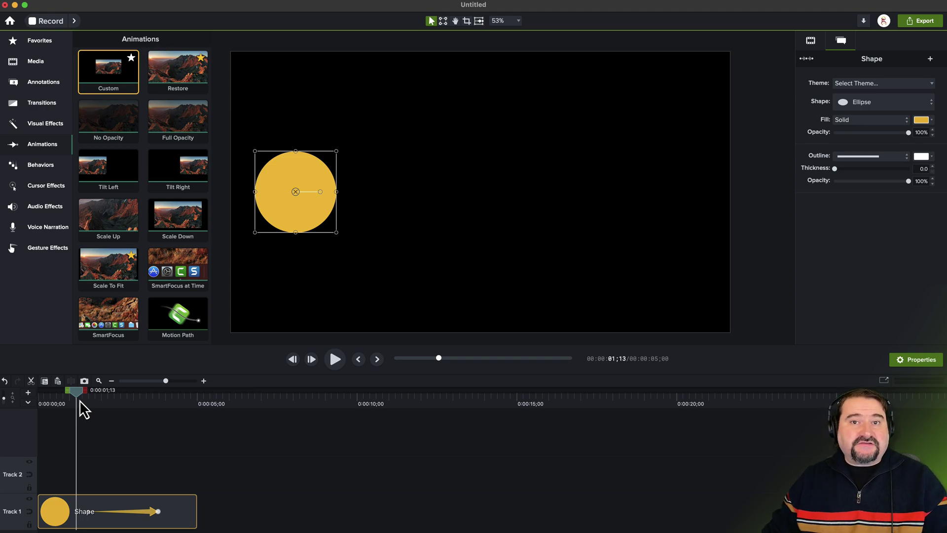
# - Move the circle's start position to the top-left and its end position to the bottom-right corner
pyautogui.moveTo(79, 401)
pyautogui.mouseDown()
pyautogui.moveTo(167, 412)
pyautogui.moveTo(80, 413)
pyautogui.mouseUp()
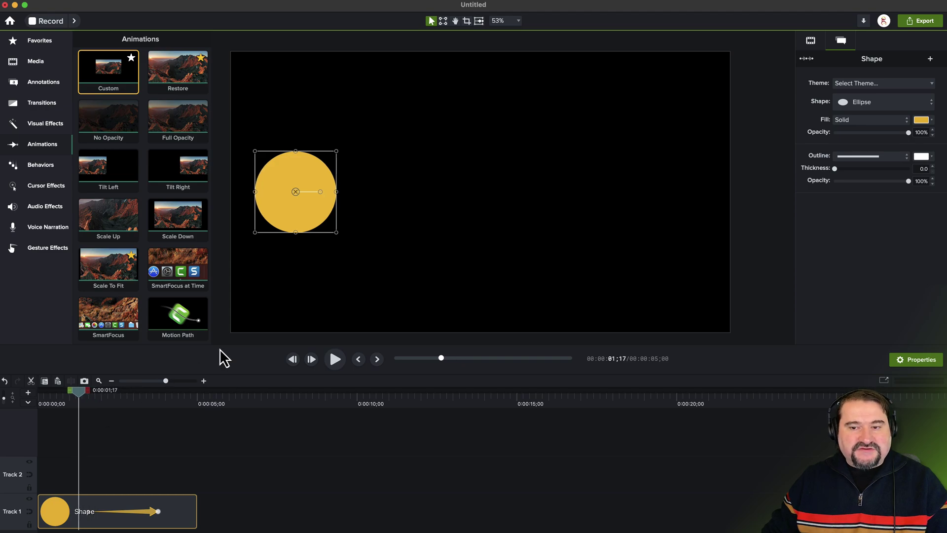
pyautogui.moveTo(294, 193); pyautogui.dragTo(301, 125)
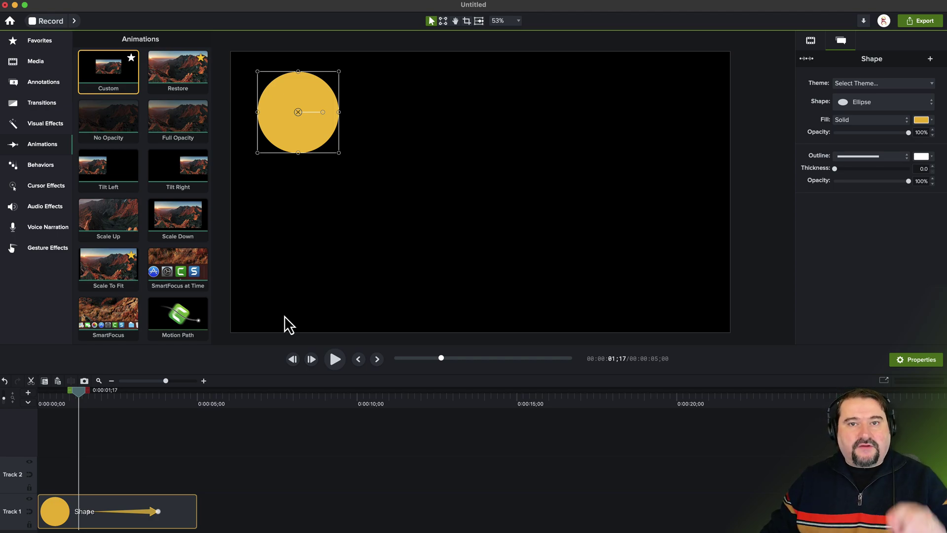
pyautogui.moveTo(79, 389); pyautogui.dragTo(164, 402)
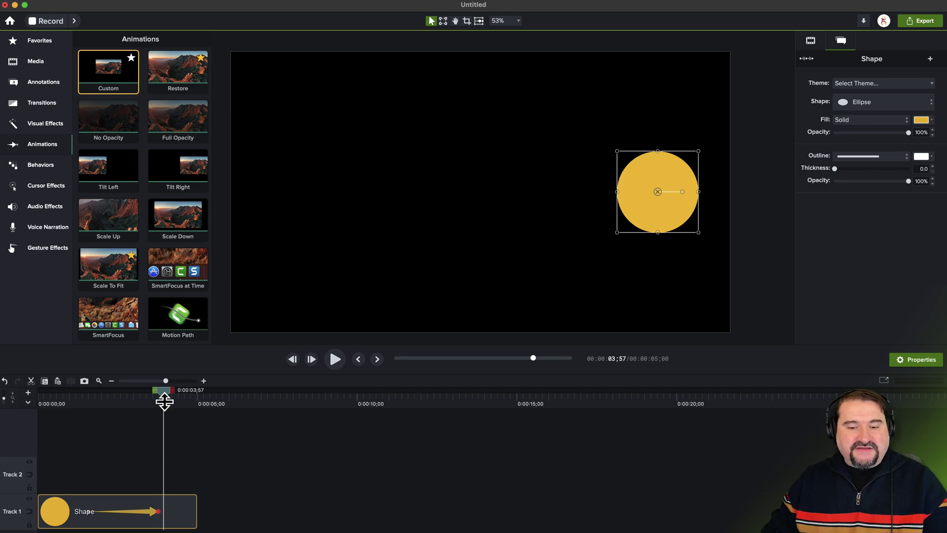
pyautogui.moveTo(165, 402); pyautogui.dragTo(164, 402)
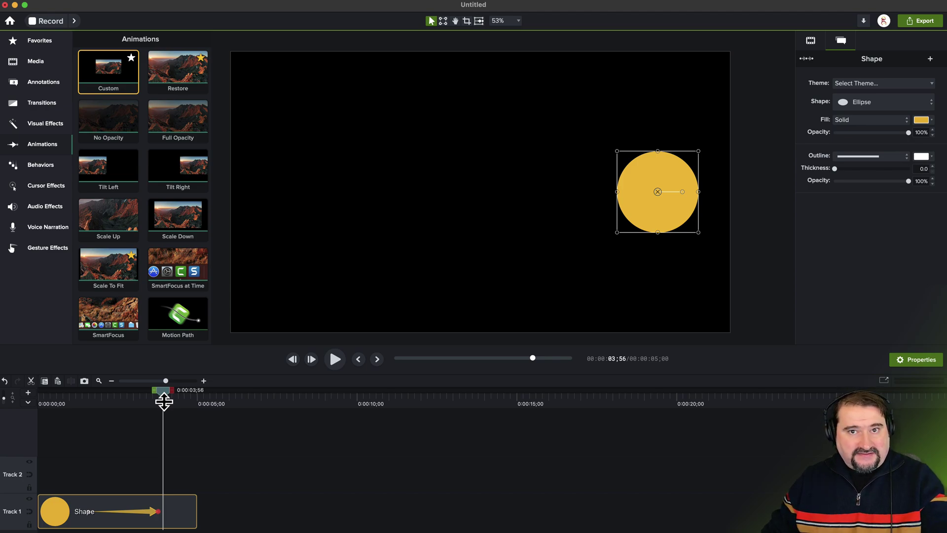
pyautogui.moveTo(664, 190); pyautogui.dragTo(681, 275)
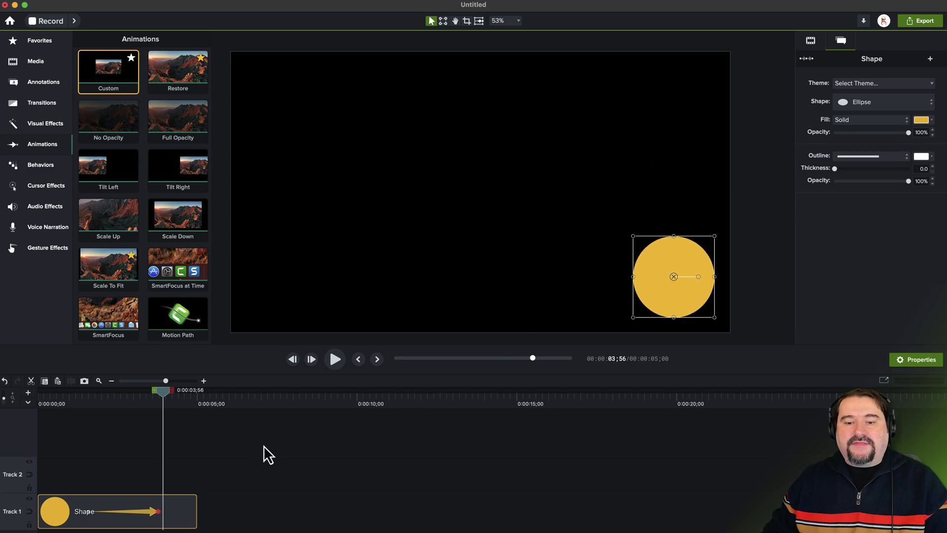
pyautogui.moveTo(165, 394); pyautogui.dragTo(164, 394)
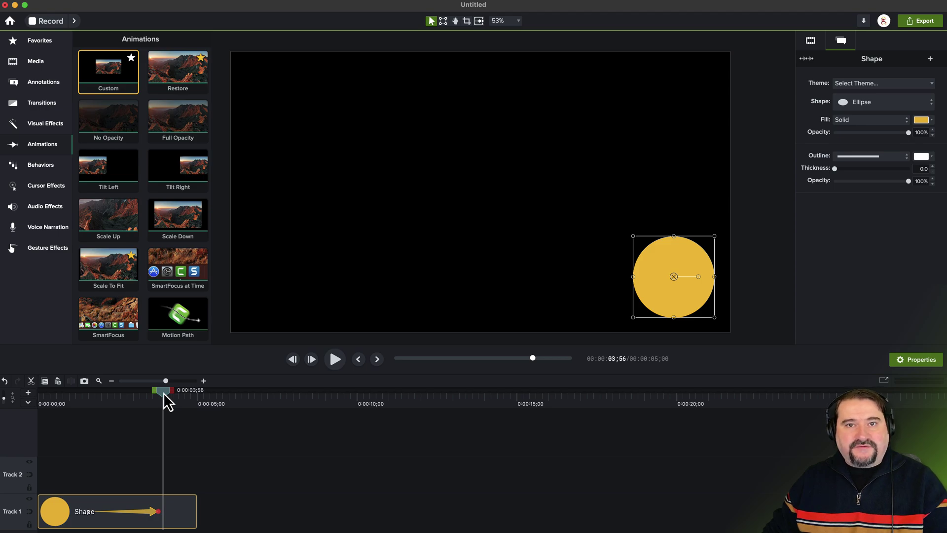
pyautogui.moveTo(164, 394)
pyautogui.mouseDown()
pyautogui.moveTo(74, 397)
pyautogui.moveTo(167, 405)
pyautogui.mouseUp()
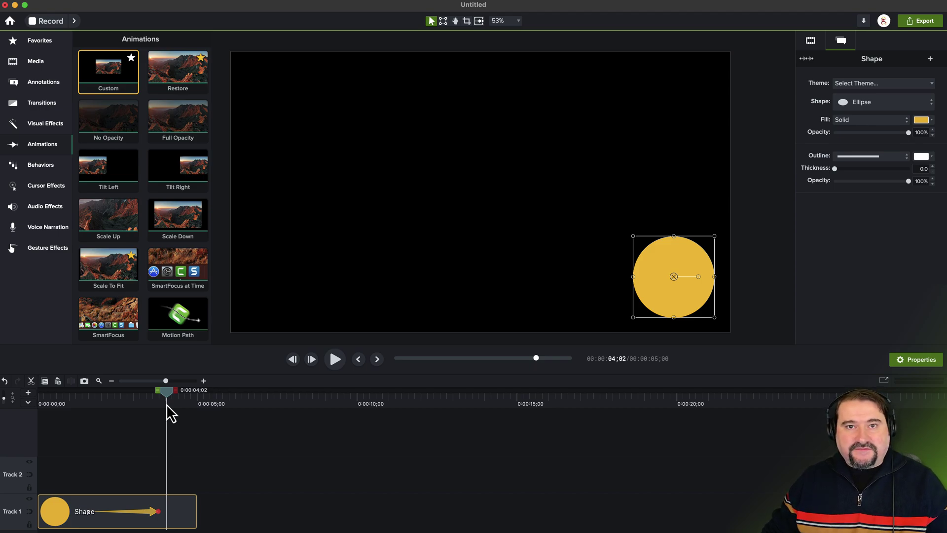
# - Shrink the circle at the animation's start, and to about half size at its end
pyautogui.moveTo(167, 405); pyautogui.dragTo(76, 399)
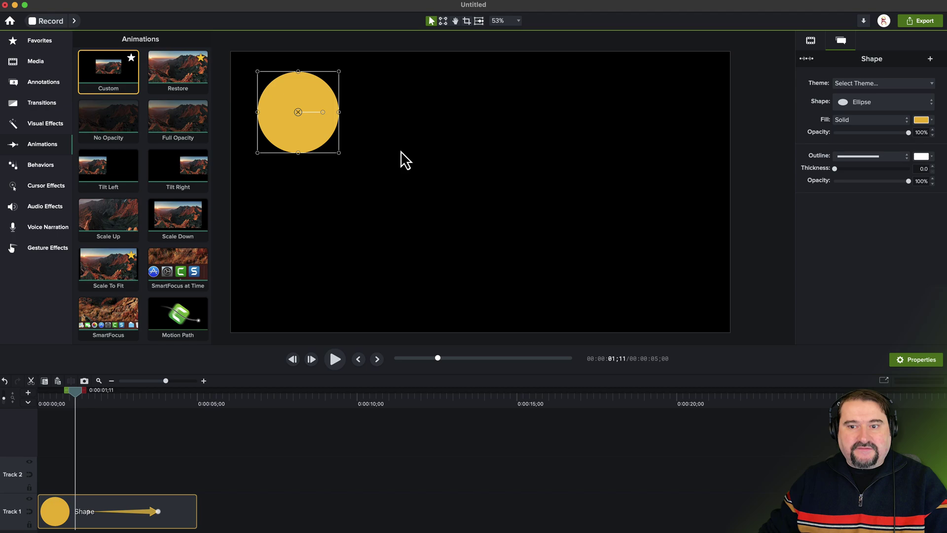
pyautogui.moveTo(338, 153); pyautogui.dragTo(289, 103)
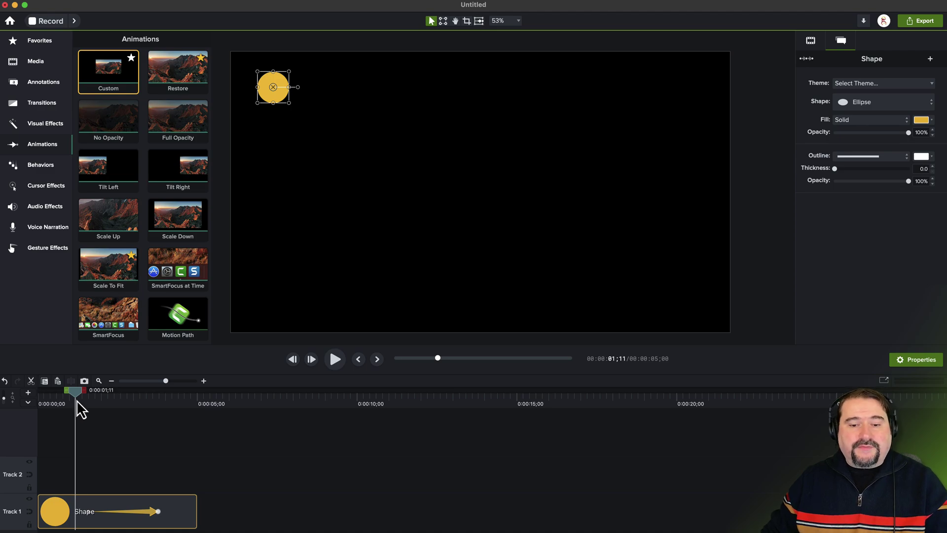
pyautogui.moveTo(77, 401); pyautogui.dragTo(166, 411)
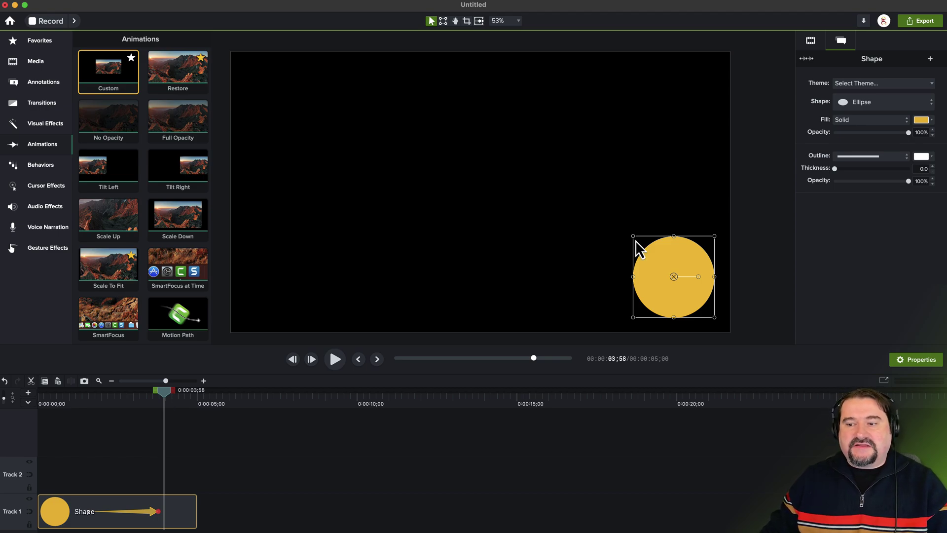
pyautogui.moveTo(633, 236); pyautogui.dragTo(676, 278)
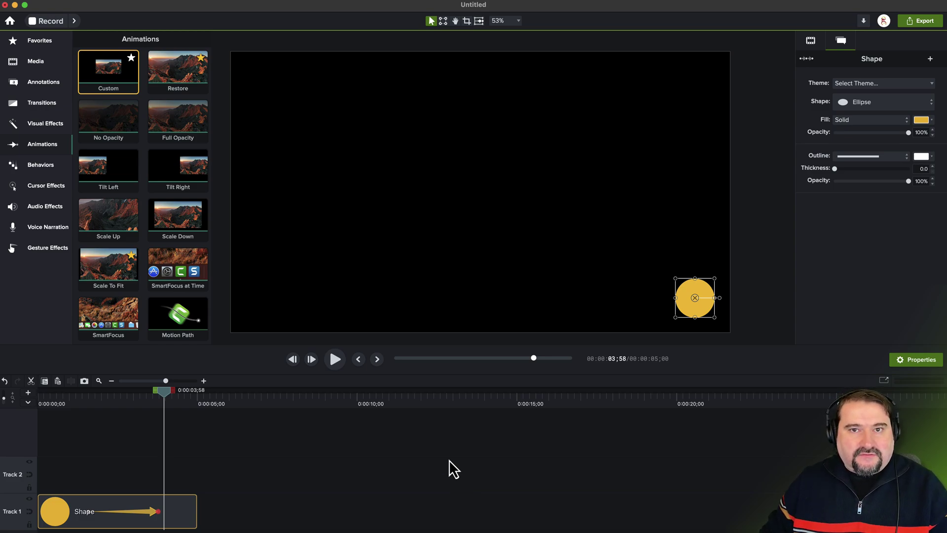
# - Extend the Shape clip on Track 1 to about 10 seconds and preview its start
pyautogui.moveTo(161, 392); pyautogui.dragTo(70, 398)
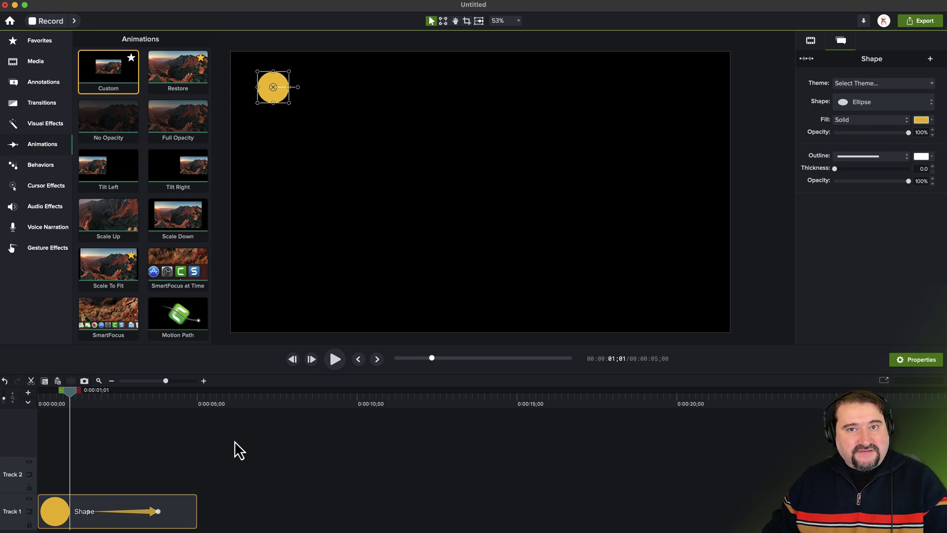
pyautogui.moveTo(195, 512); pyautogui.dragTo(380, 514)
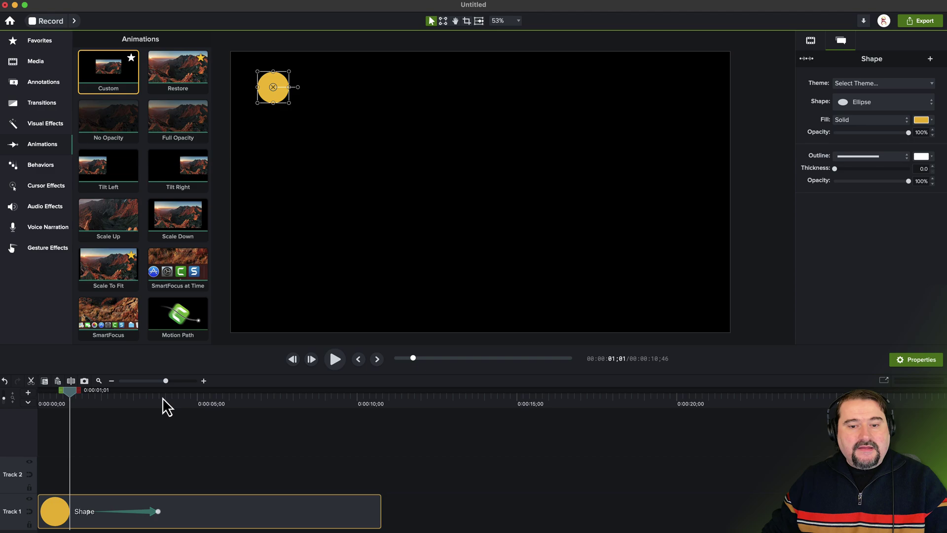
pyautogui.moveTo(58, 392); pyautogui.dragTo(99, 393)
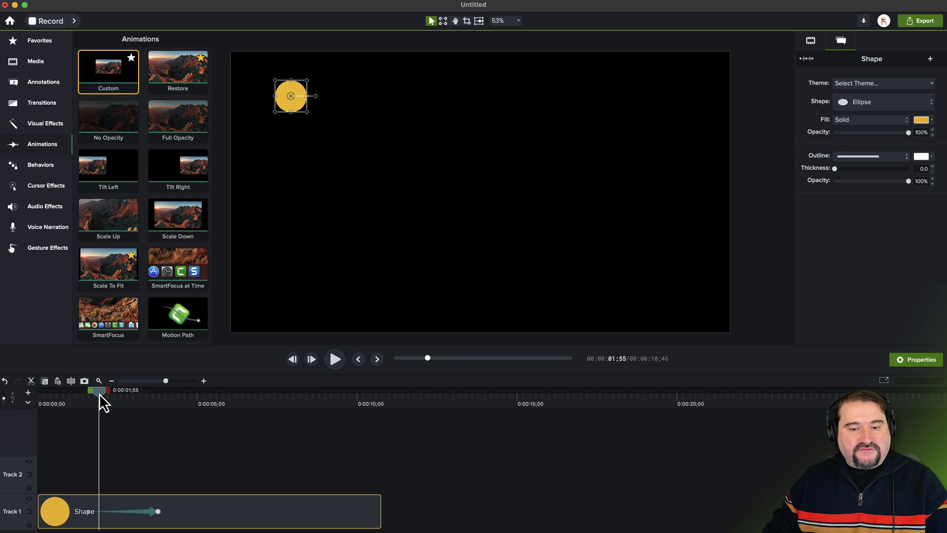
# - Add moves at 6, 8 and 10 seconds to the lower left, centre, then top left
pyautogui.moveTo(99, 393); pyautogui.dragTo(241, 411)
pyautogui.press('a')
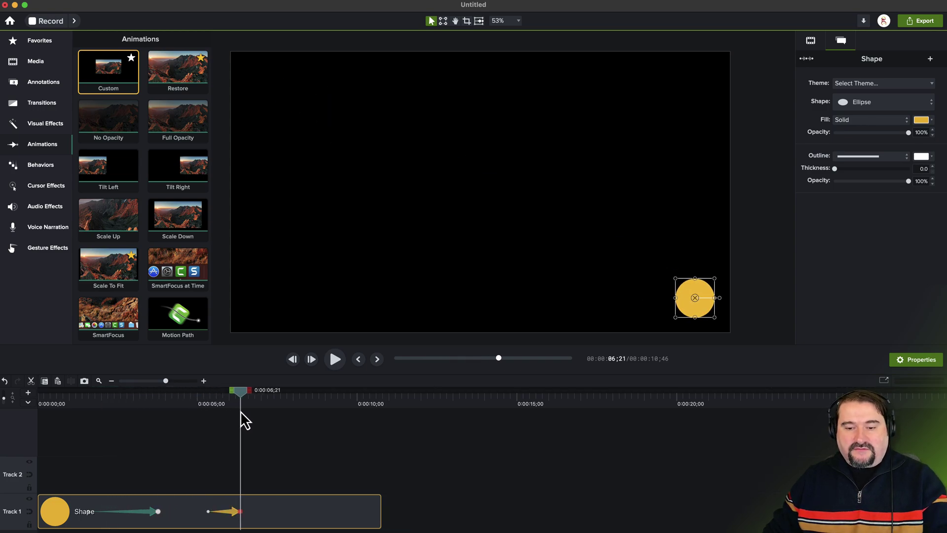
pyautogui.moveTo(680, 314); pyautogui.dragTo(259, 318)
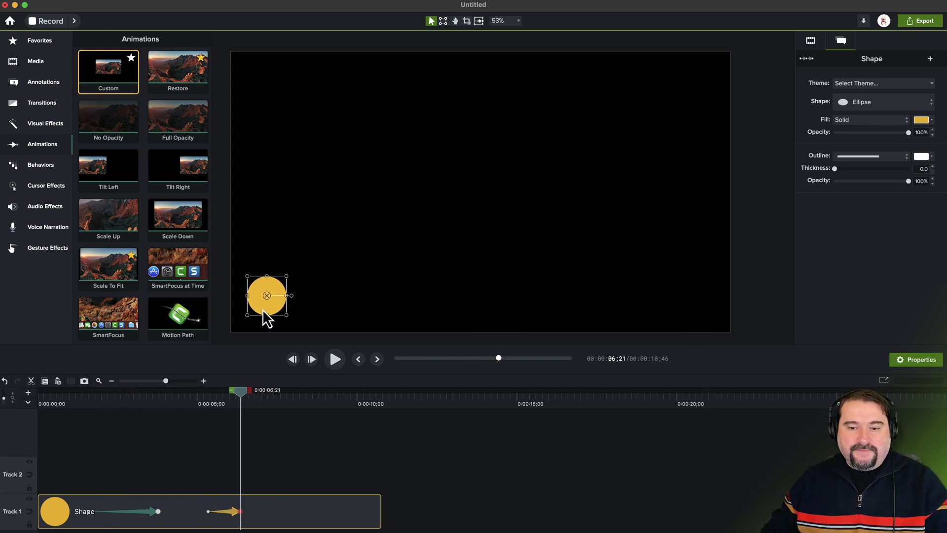
pyautogui.moveTo(241, 391); pyautogui.dragTo(303, 406)
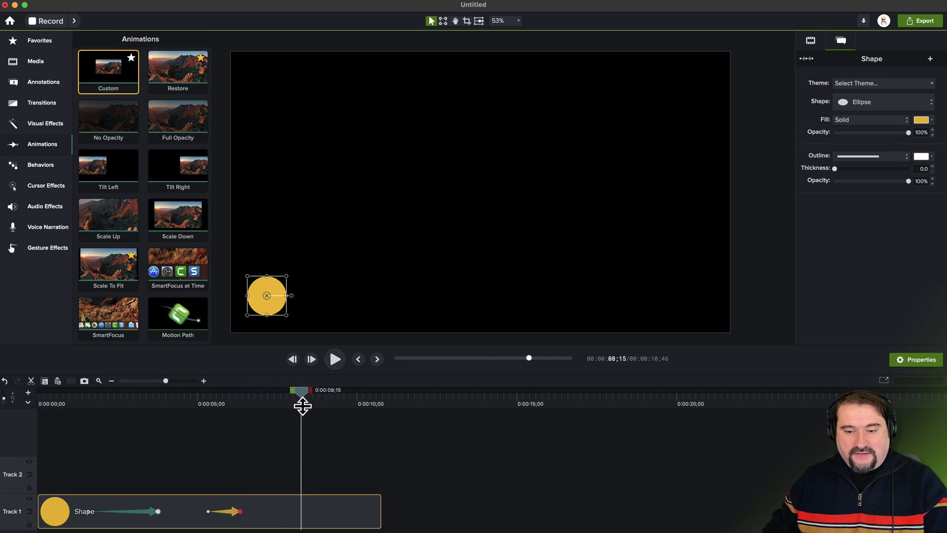
pyautogui.press('a')
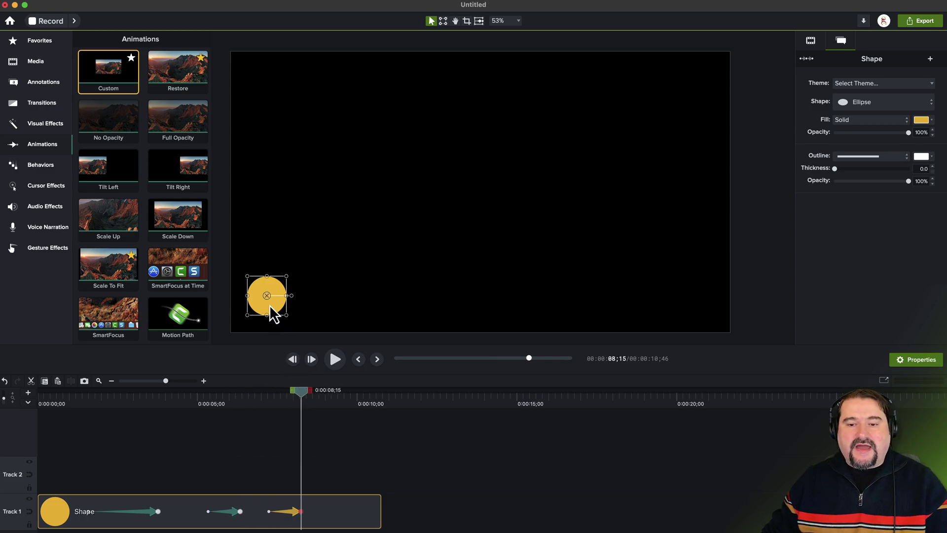
pyautogui.moveTo(274, 301); pyautogui.dragTo(482, 198)
pyautogui.moveTo(302, 392); pyautogui.dragTo(362, 399)
pyautogui.press('a')
pyautogui.moveTo(486, 196); pyautogui.dragTo(263, 85)
pyautogui.moveTo(63, 401); pyautogui.dragTo(366, 401)
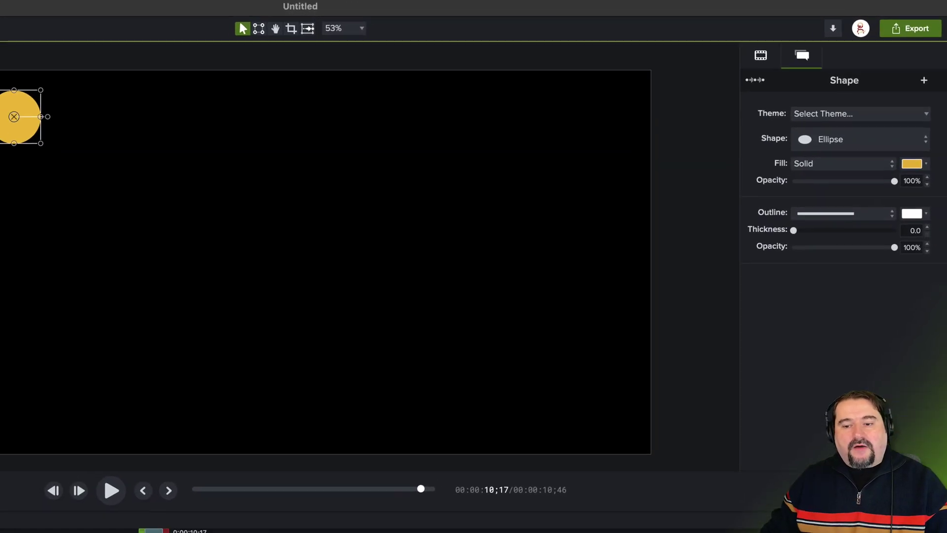
# - Turn on global animation editing from the Properties panel's keyframe icon
pyautogui.click(754, 87)
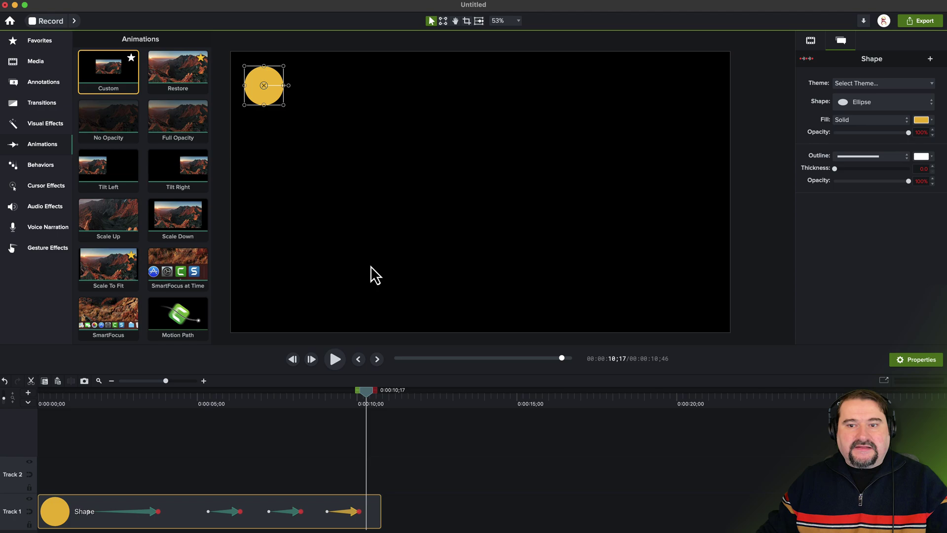
# - Enlarge the circle and change its fill colour from yellow to red
pyautogui.moveTo(283, 104); pyautogui.dragTo(341, 160)
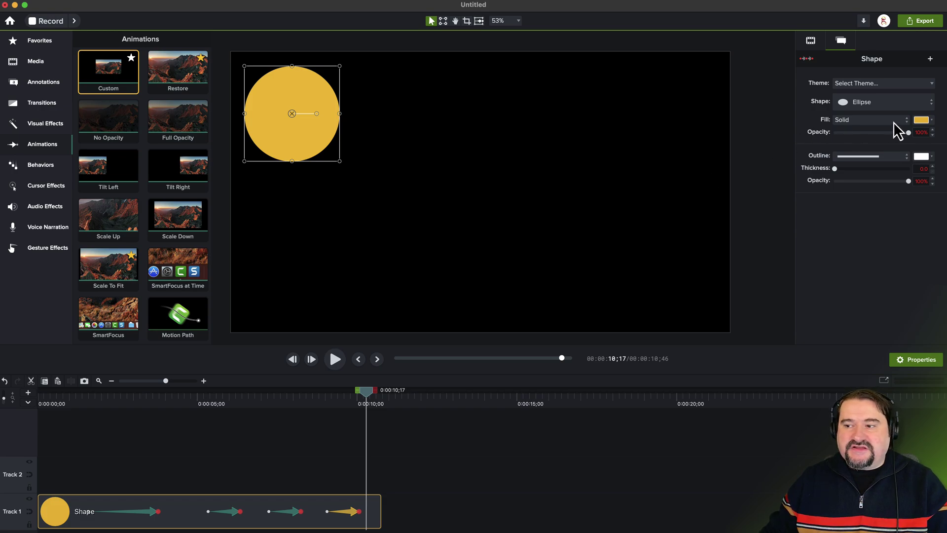
pyautogui.click(920, 121)
pyautogui.click(903, 154)
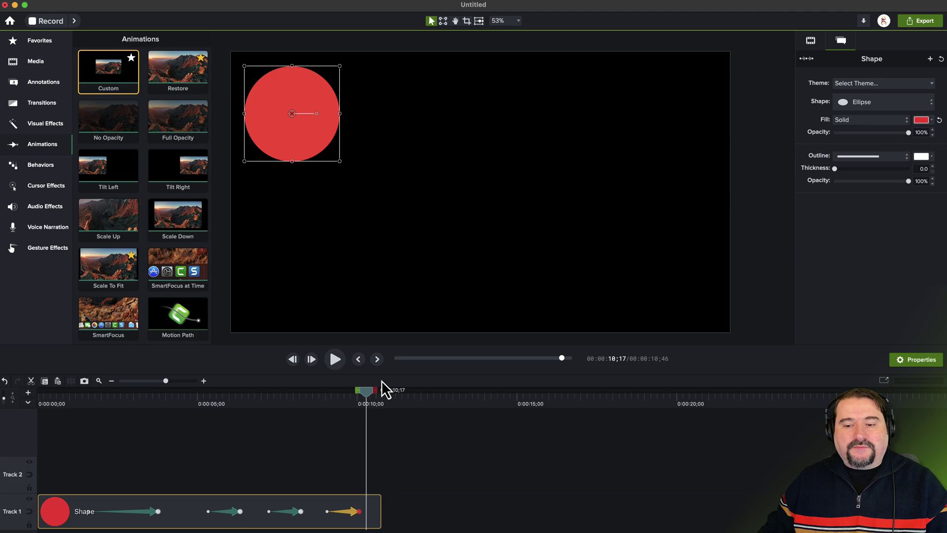
# - Scrub back to about 4;42 to see the red circle overflowing the lower-right edge
pyautogui.moveTo(366, 392); pyautogui.dragTo(188, 408)
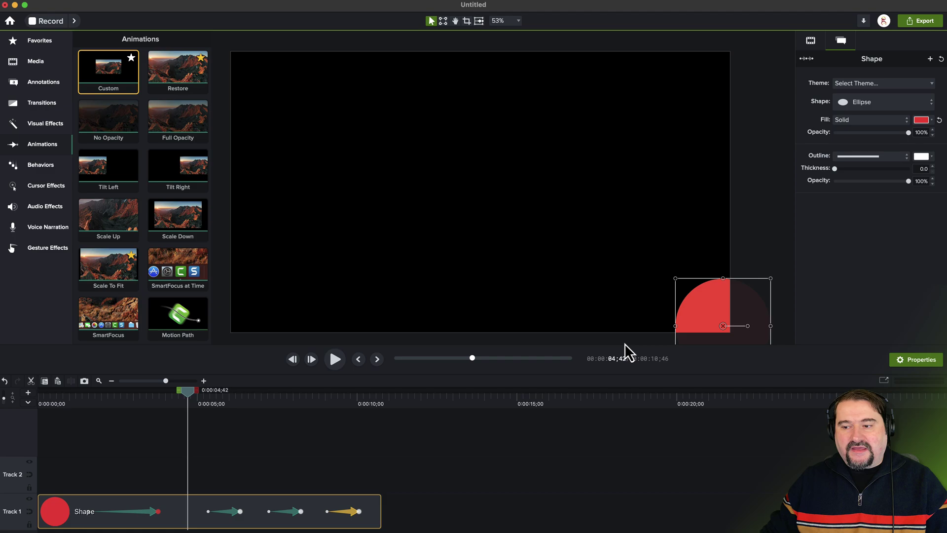
# - Pull the circle fully inside the canvas at its lower-right, lower-left and centre keyframes
pyautogui.moveTo(724, 327); pyautogui.dragTo(671, 274)
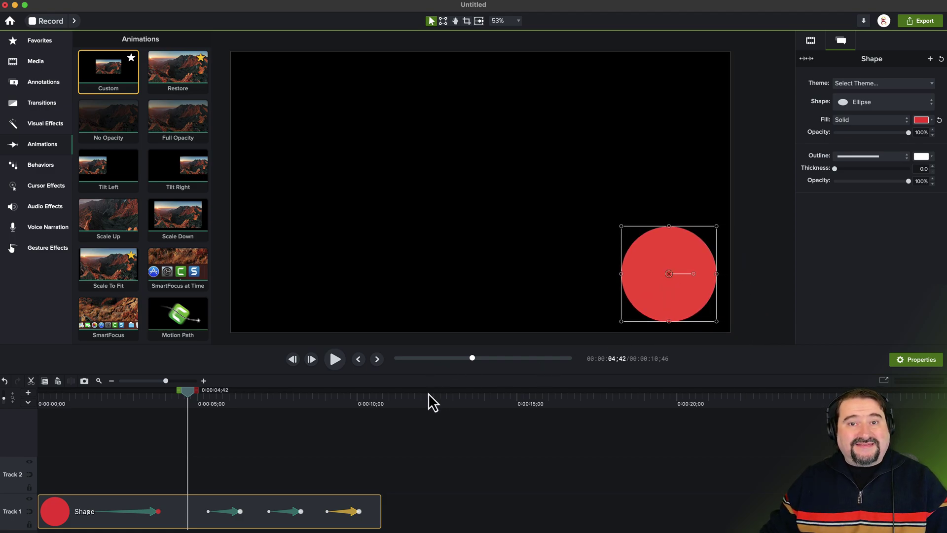
pyautogui.moveTo(186, 392); pyautogui.dragTo(251, 416)
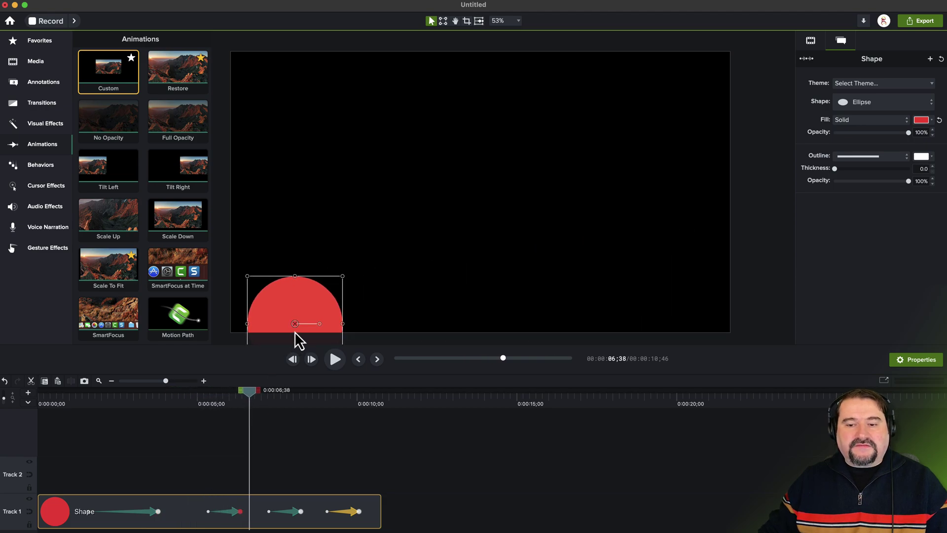
pyautogui.moveTo(296, 321); pyautogui.dragTo(290, 274)
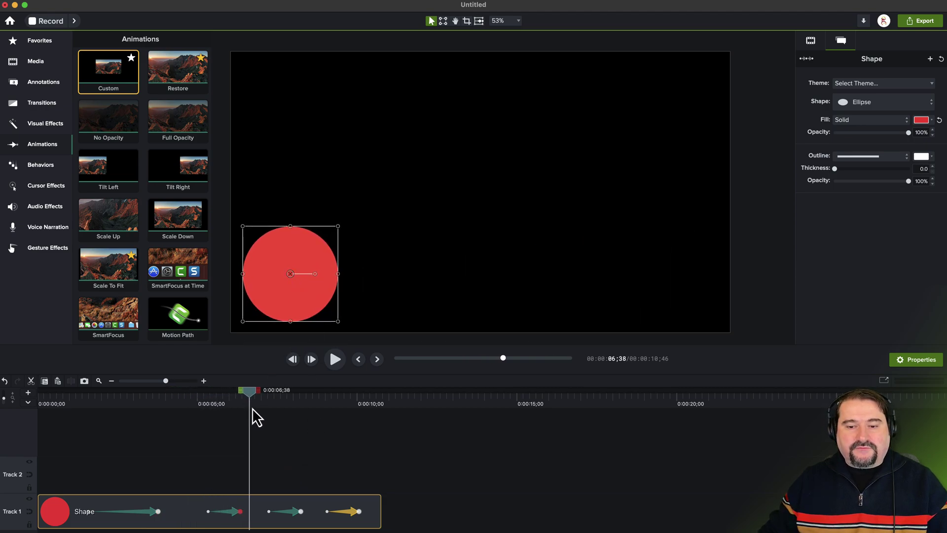
pyautogui.moveTo(253, 414); pyautogui.dragTo(315, 415)
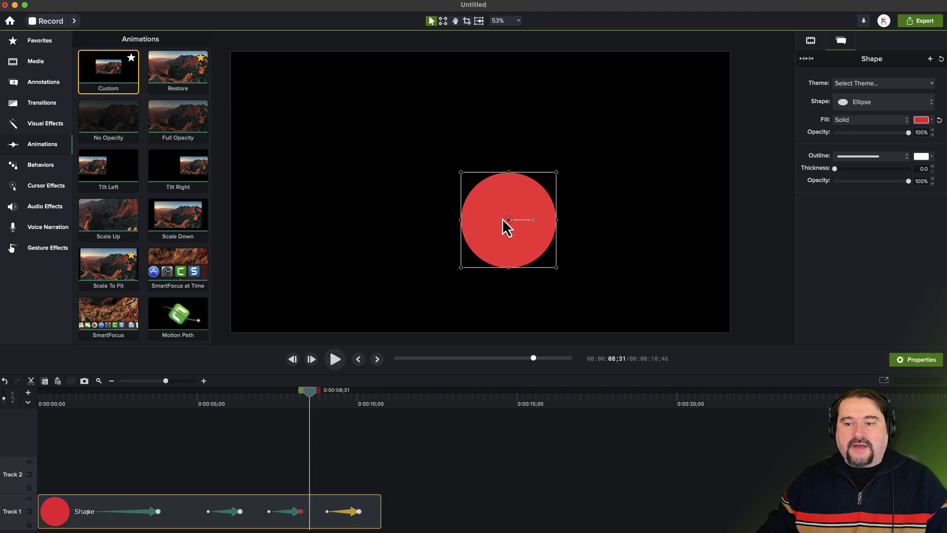
pyautogui.moveTo(503, 220); pyautogui.dragTo(481, 198)
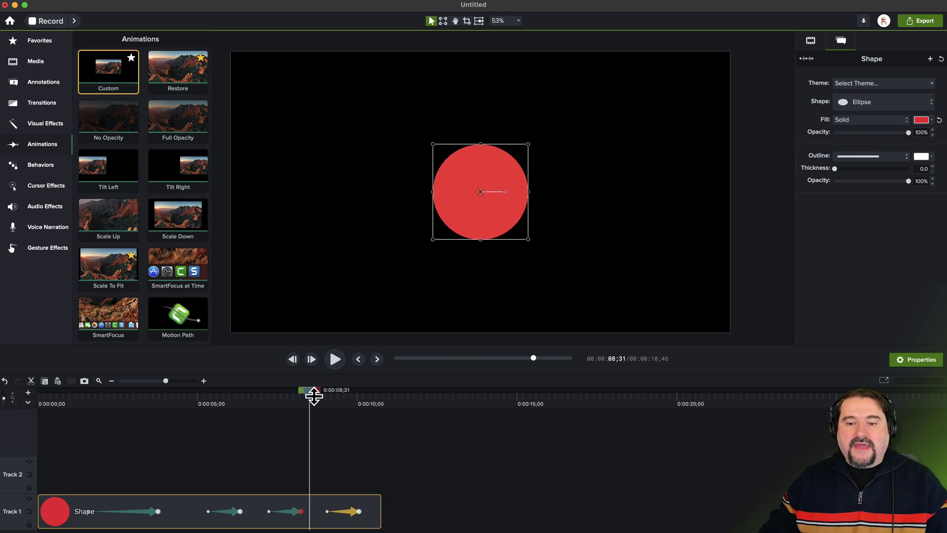
pyautogui.moveTo(311, 394); pyautogui.dragTo(369, 404)
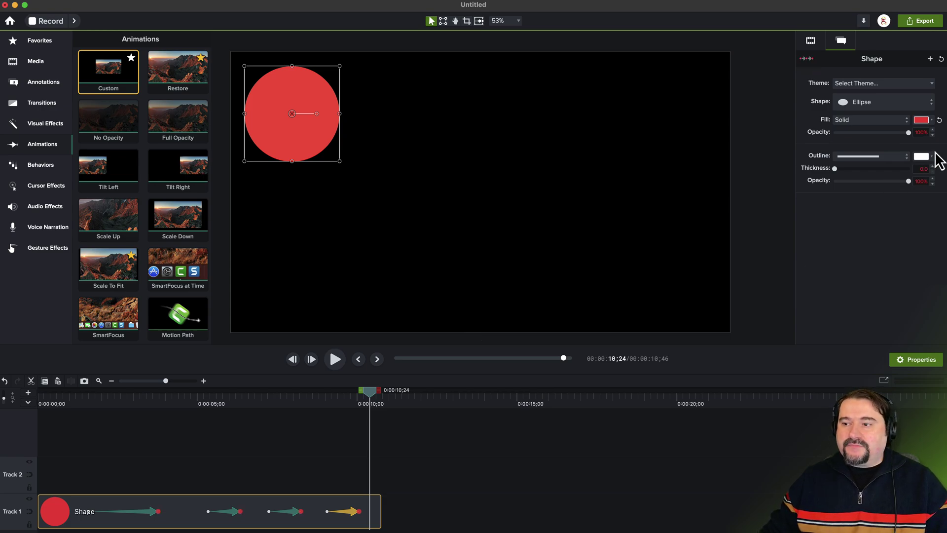
# - Change the circle's fill from red to blue and check it at about 6.4 seconds
pyautogui.click(930, 121)
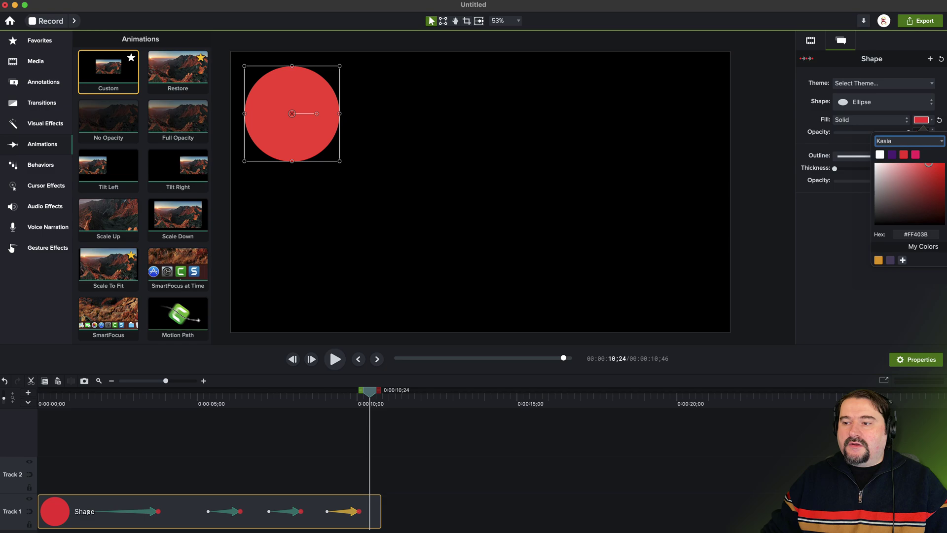
pyautogui.moveTo(944, 168); pyautogui.dragTo(944, 200)
pyautogui.click(876, 306)
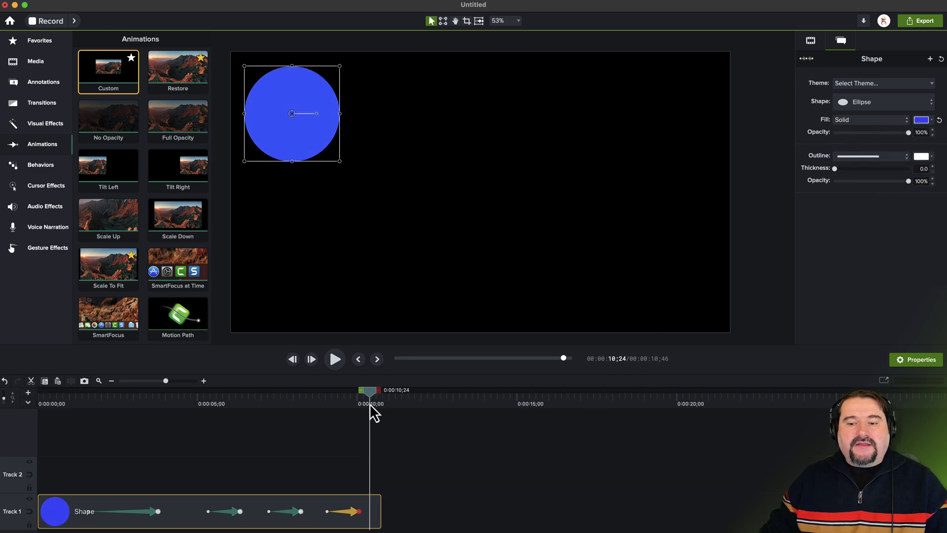
pyautogui.moveTo(369, 392); pyautogui.dragTo(250, 409)
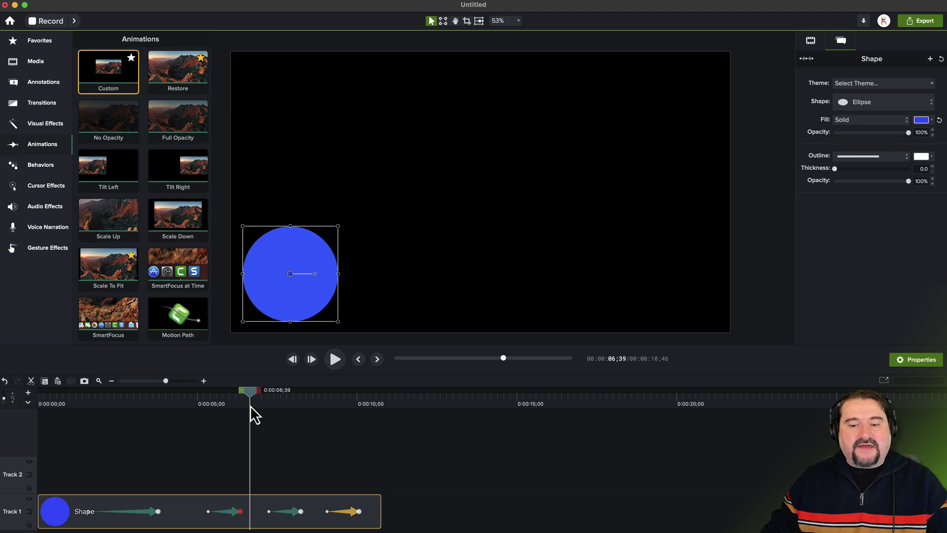
# - Set the circle's fill to purple at the 6;39 keyframe and scrub to check the change
pyautogui.click(921, 120)
pyautogui.click(892, 155)
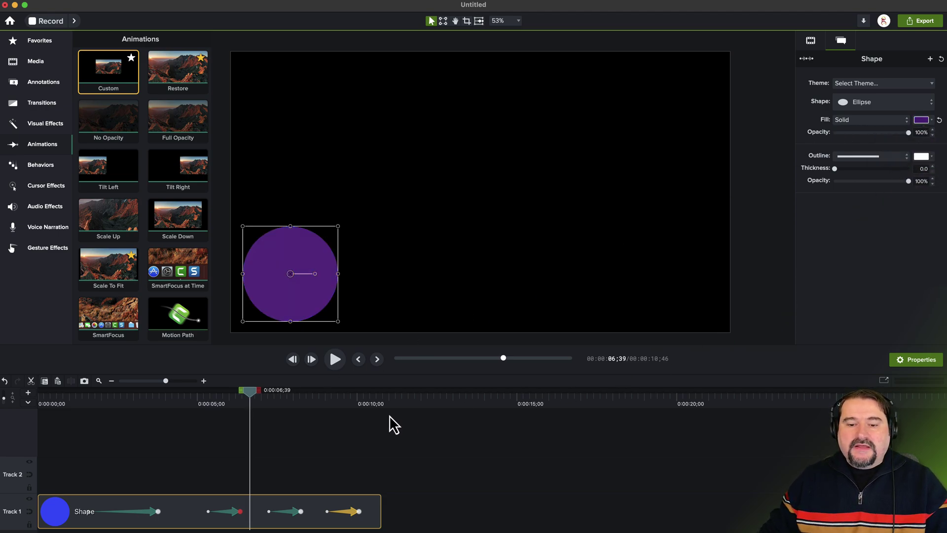
pyautogui.moveTo(266, 390)
pyautogui.mouseDown()
pyautogui.moveTo(209, 391)
pyautogui.moveTo(249, 401)
pyautogui.moveTo(249, 393)
pyautogui.mouseUp()
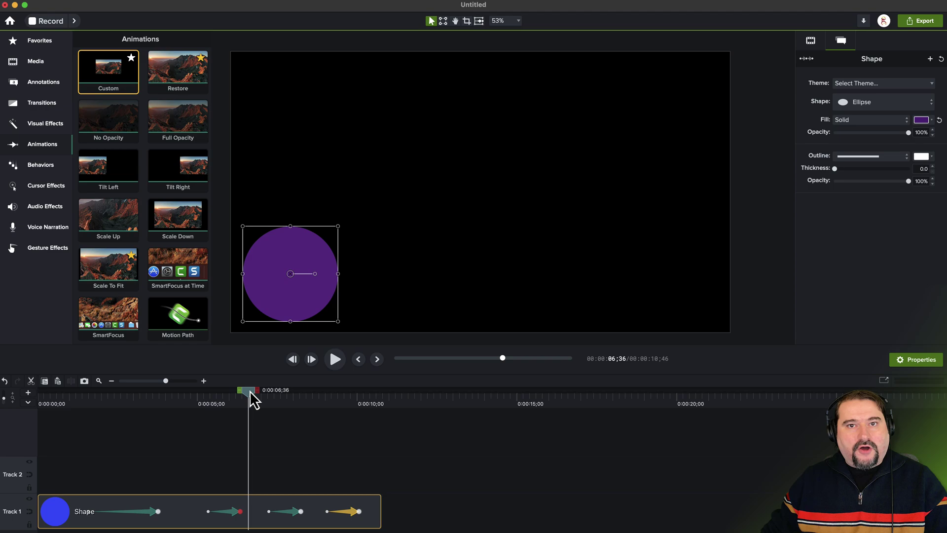